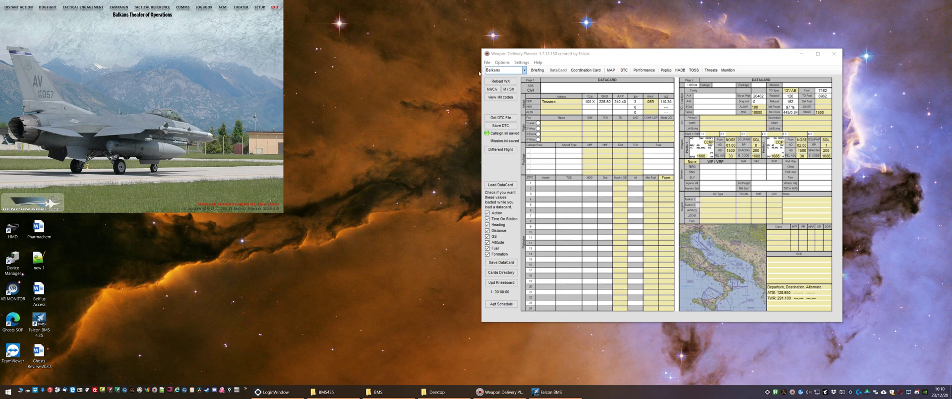
Set the Falcon location to the BMS435 Launcher (E:\BMS435, build 4.35.22548) and apply the settings
left_click(522, 63)
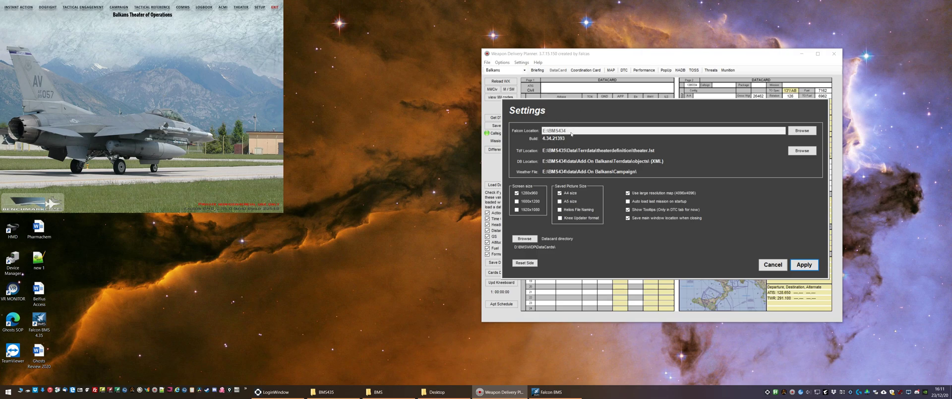
left_click(801, 130)
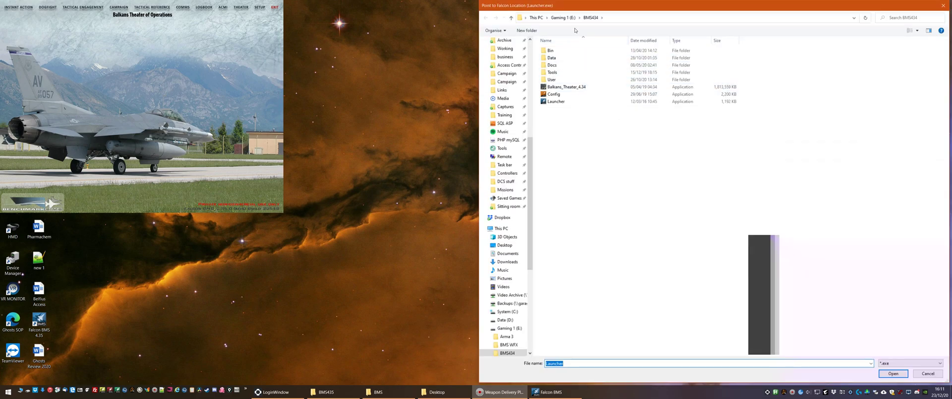
double_click(575, 72)
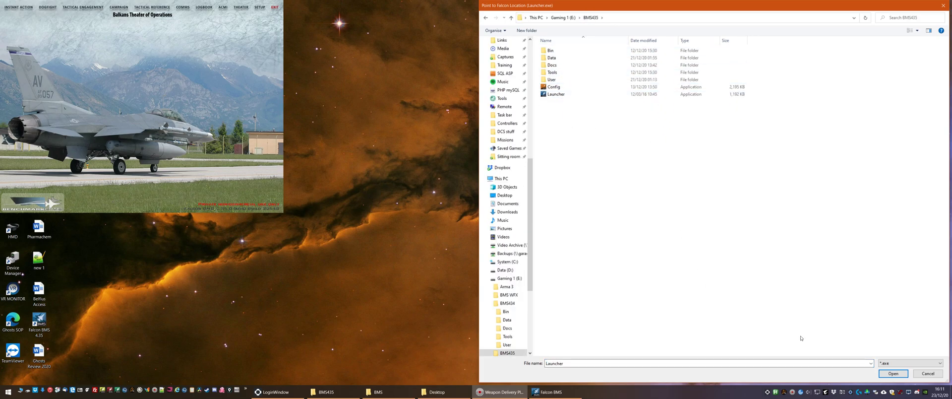
left_click(893, 372)
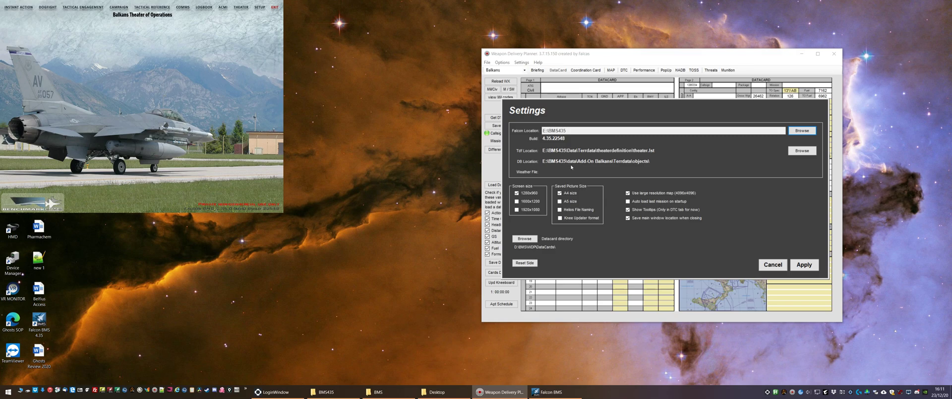
left_click(804, 264)
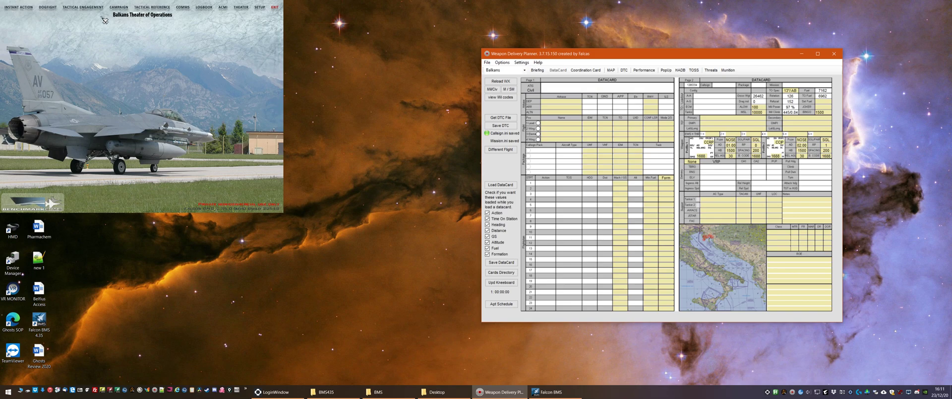
Load the saved tactical engagement, take the Cajun4 flight lead slot, and stop the clock
left_click(81, 8)
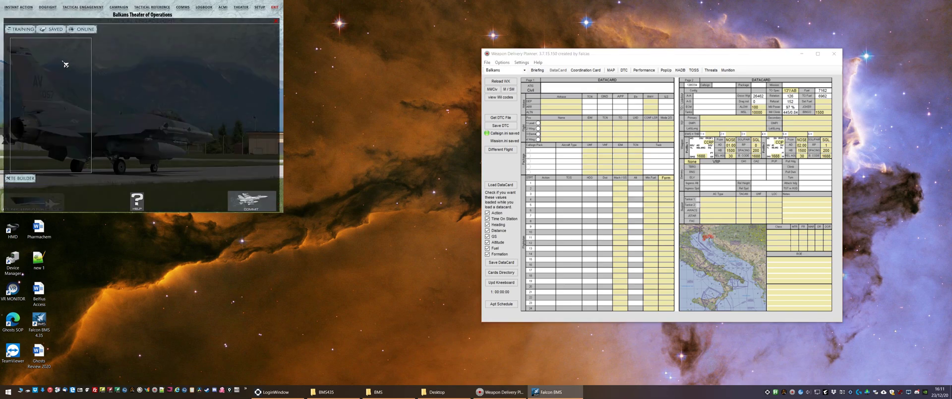
left_click(60, 36)
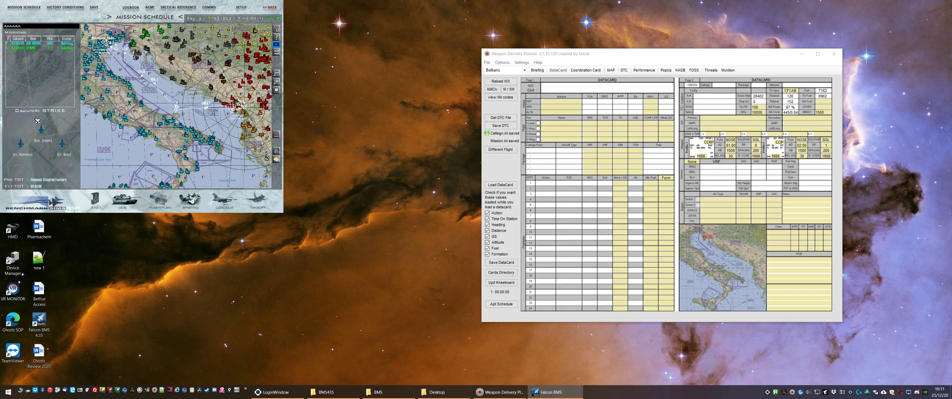
left_click(42, 130)
left_click(272, 18)
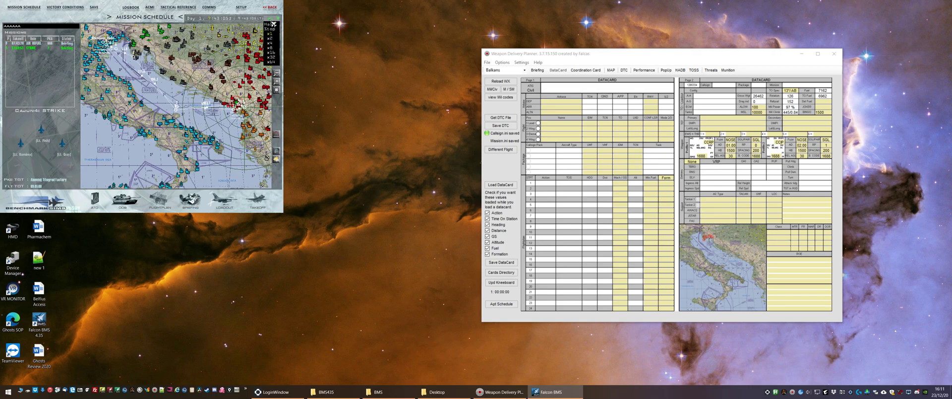
left_click(271, 29)
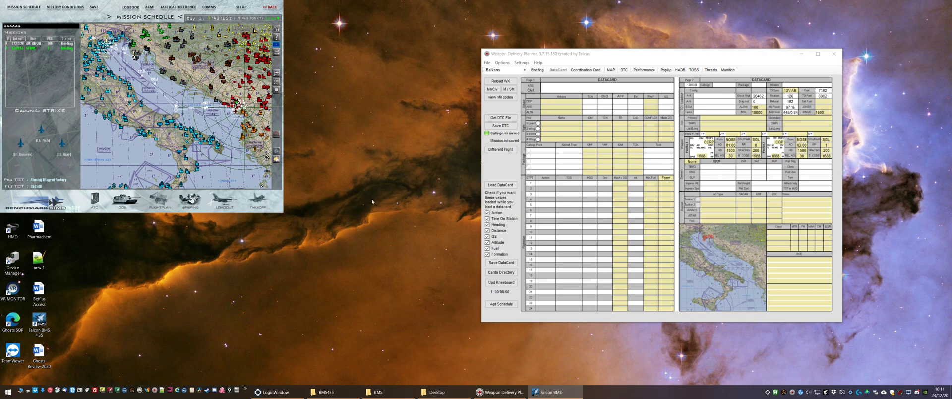
Review the data cartridge IFF and comms settings, then save the cartridge
left_click(276, 151)
left_click(217, 151)
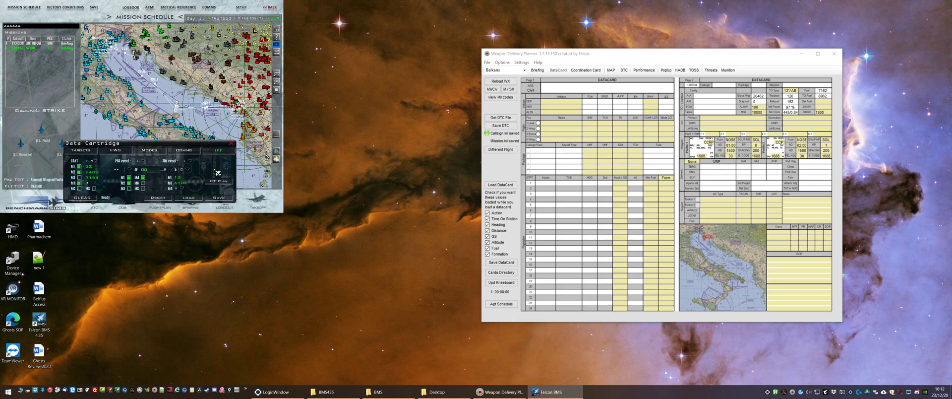
left_click(190, 153)
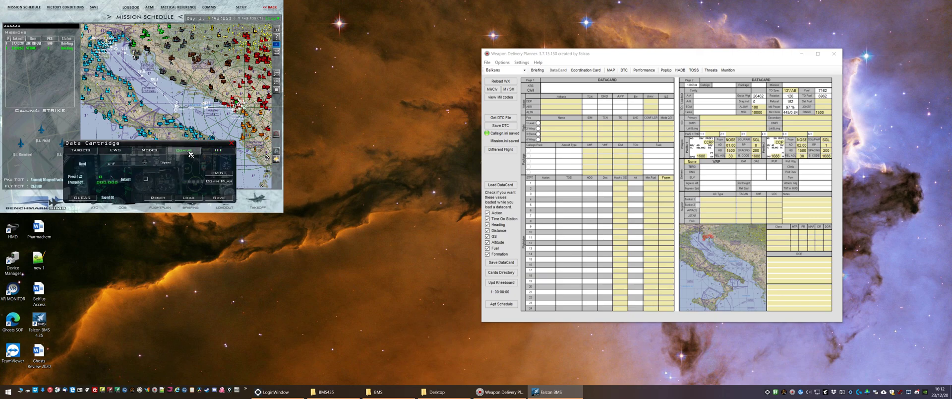
left_click(218, 198)
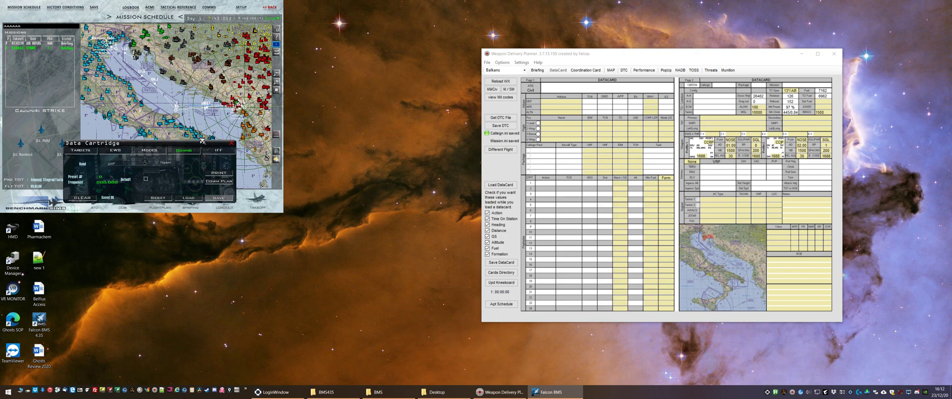
key("Escape")
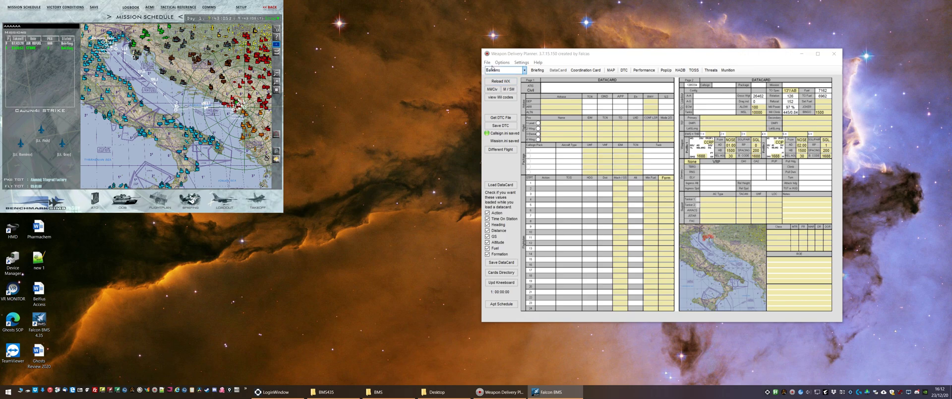
Keep Balkans as the theater and open the aaaaaa mission file in the planner
left_click(492, 68)
left_click(510, 73)
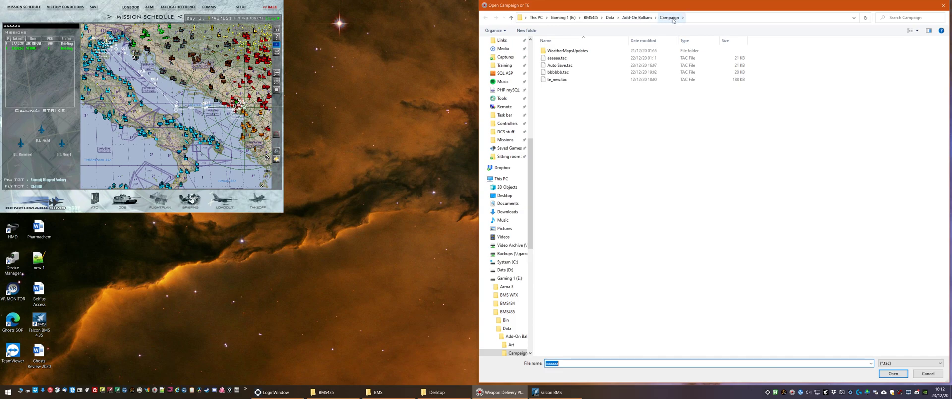
left_click(586, 119)
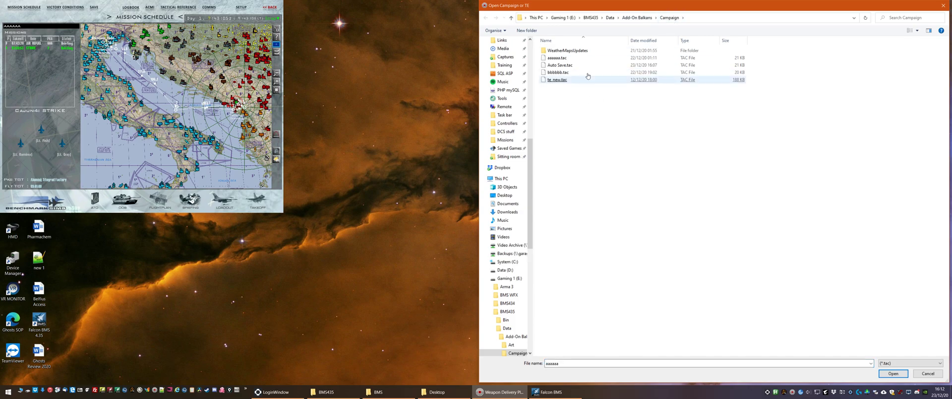
double_click(558, 58)
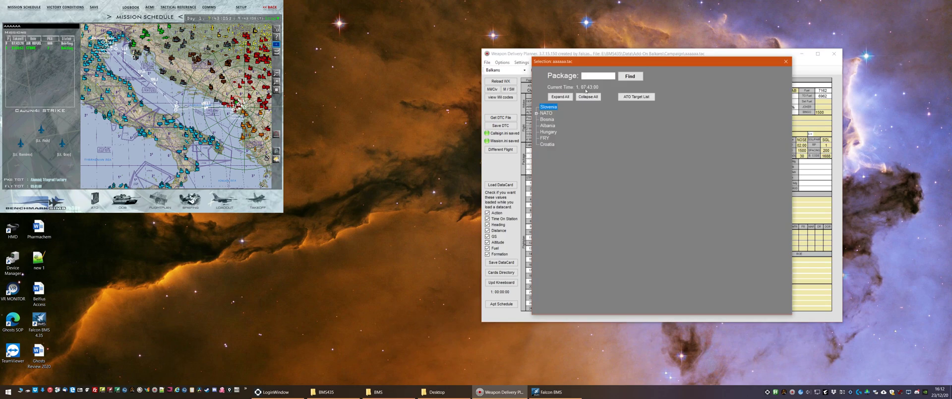
Load the Cajun4 strike flight from the NATO package, keeping the mission file's steerpoints
left_click(536, 113)
left_click(543, 125)
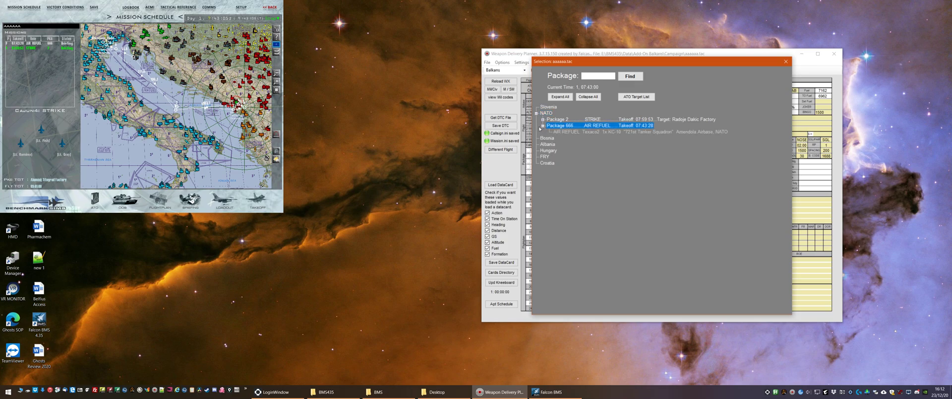
double_click(570, 131)
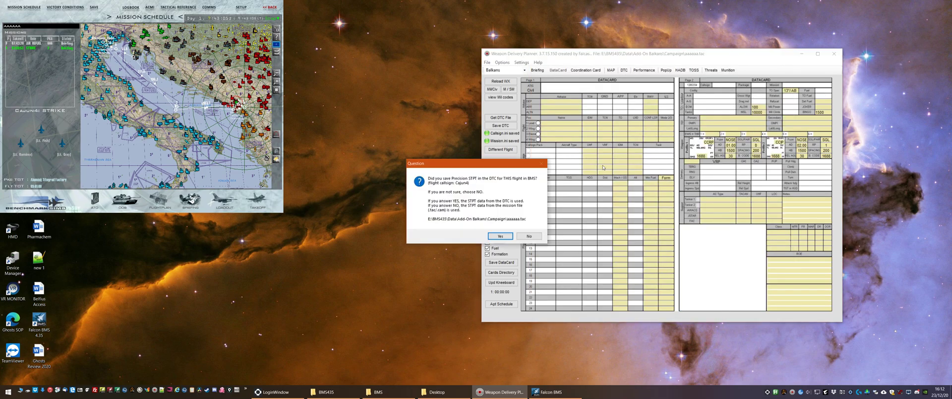
left_click(529, 236)
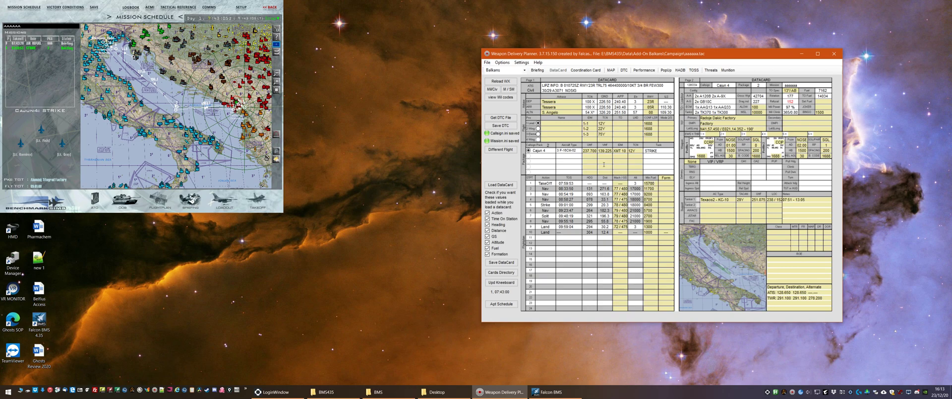
In Kneeboard Selection, set left page 2 to Intel Briefing and left pages 3–6 to Blank
left_click(501, 282)
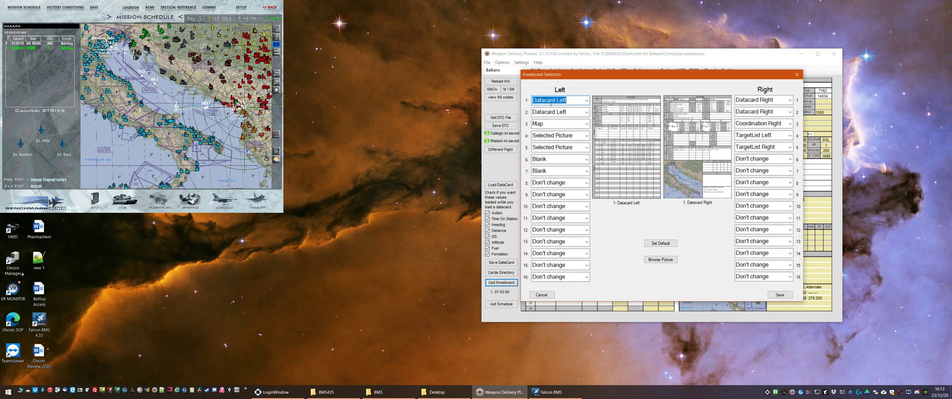
left_click_drag(668, 75, 658, 80)
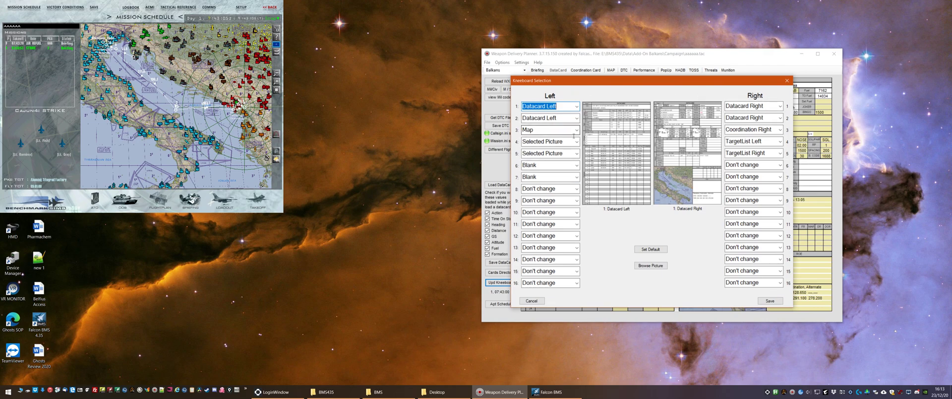
left_click(565, 118)
left_click(563, 154)
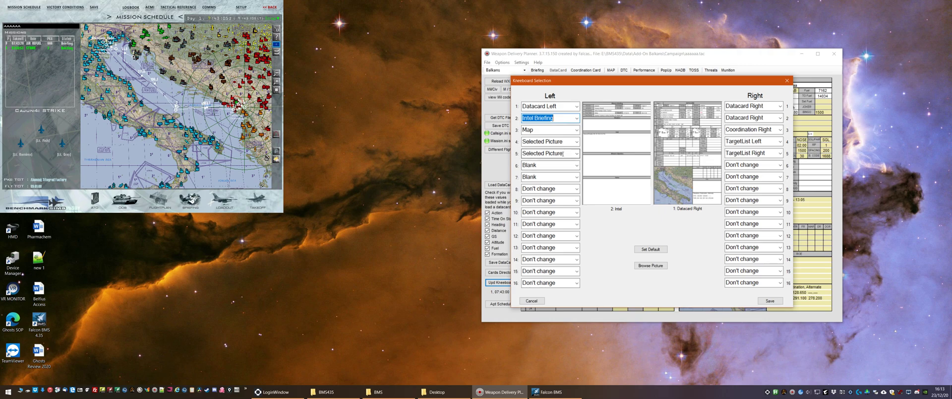
left_click(565, 129)
left_click(571, 153)
left_click(575, 141)
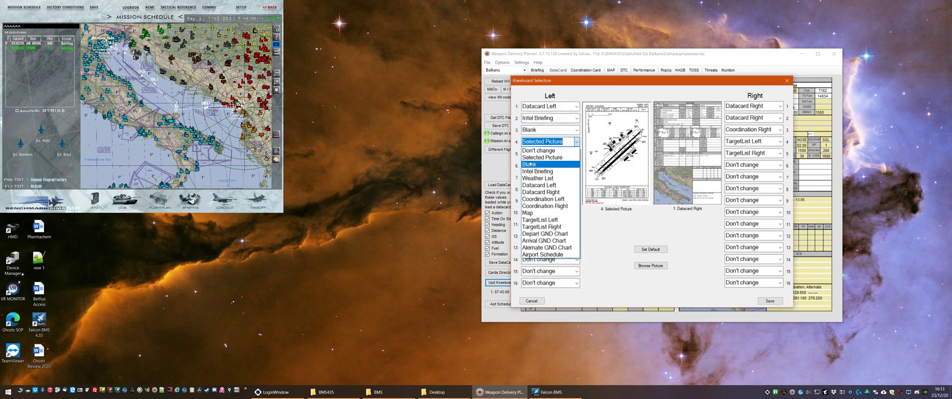
left_click(575, 165)
left_click(577, 154)
left_click(551, 176)
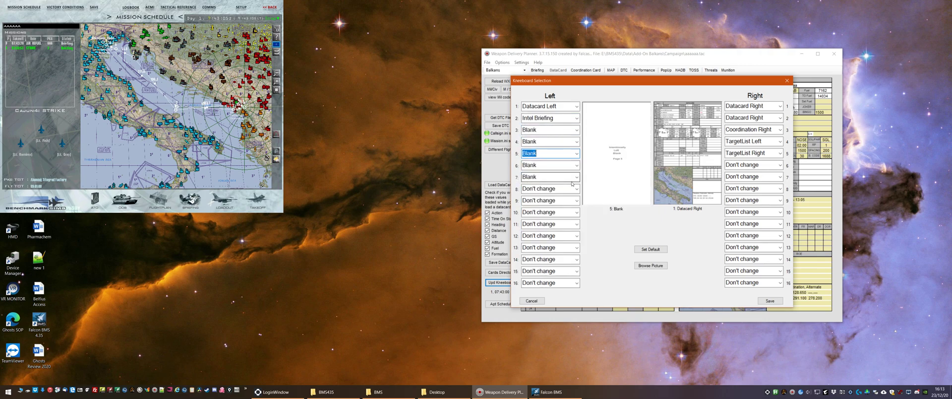
left_click(570, 165)
left_click(537, 188)
Set left pages 7–11 to Blank and change left page 2 from Intel Briefing to Blank
left_click(571, 176)
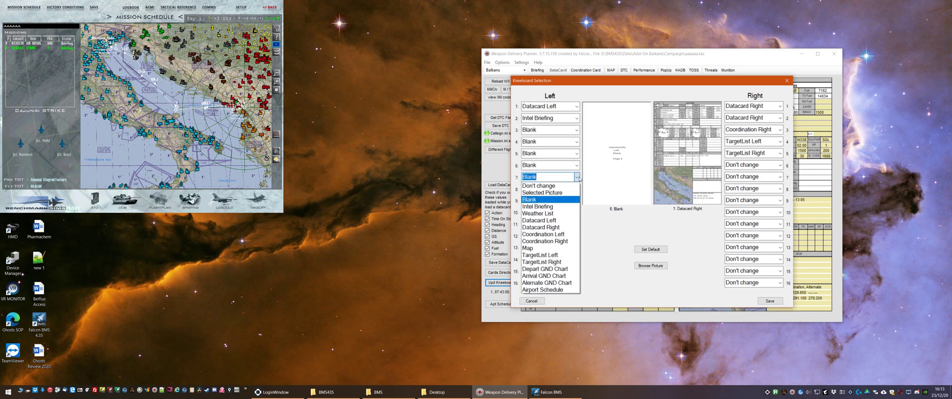
left_click(550, 199)
left_click(551, 188)
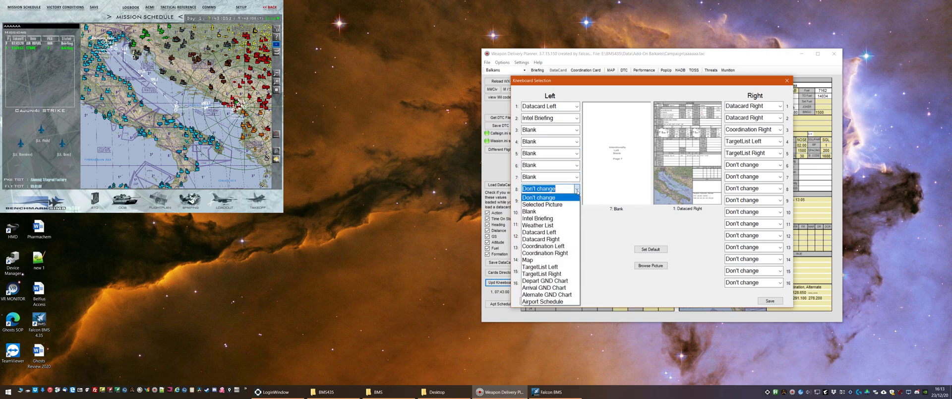
left_click(529, 212)
left_click(551, 200)
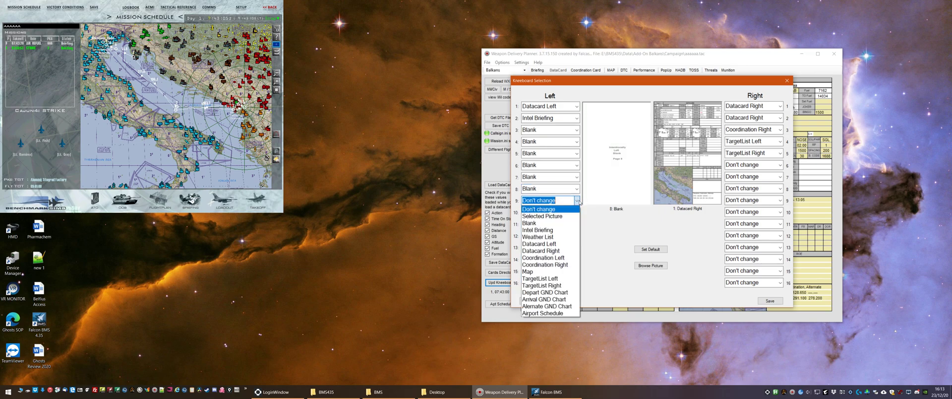
left_click(533, 223)
left_click(540, 212)
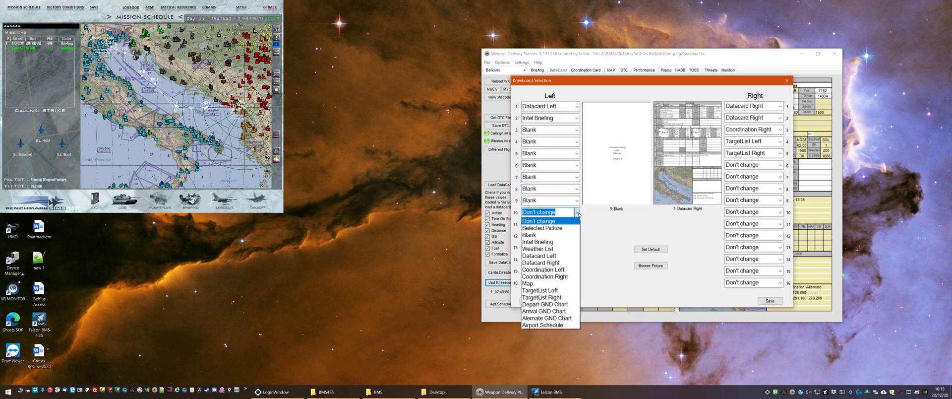
left_click(548, 237)
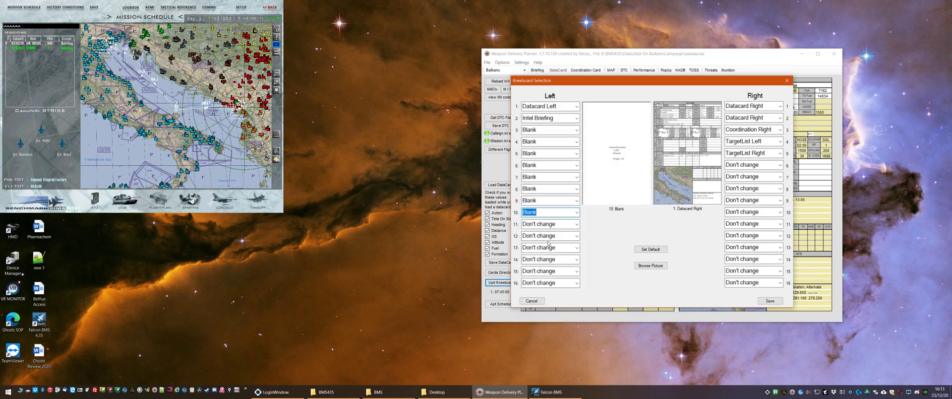
left_click(576, 225)
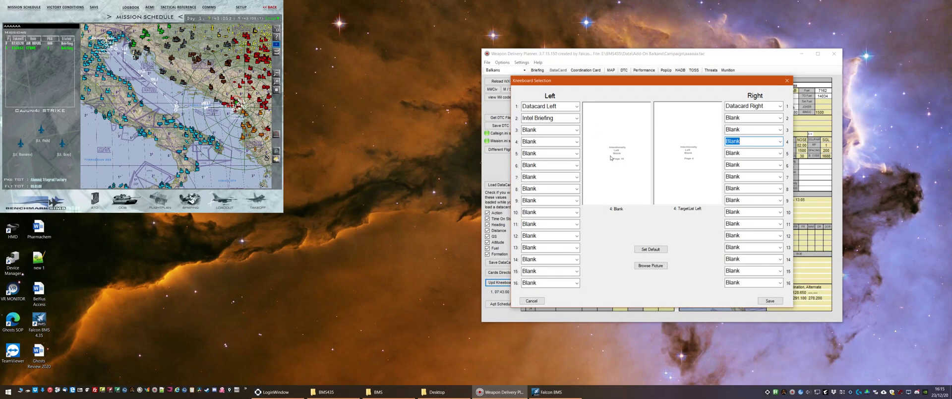
left_click(576, 119)
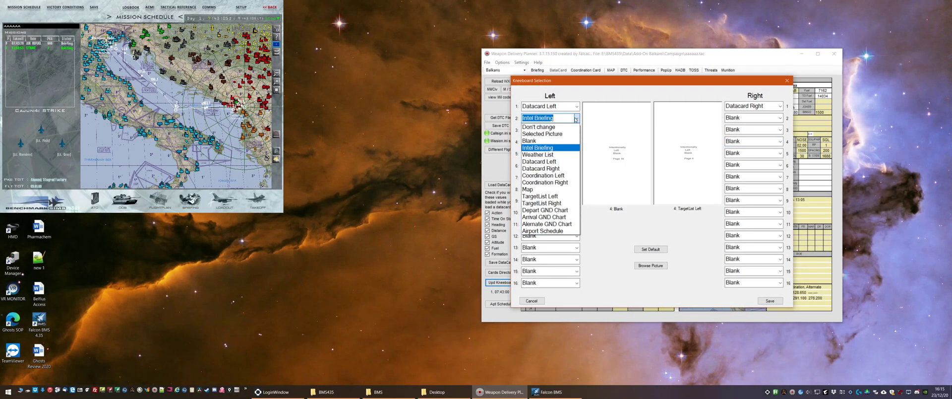
left_click(529, 141)
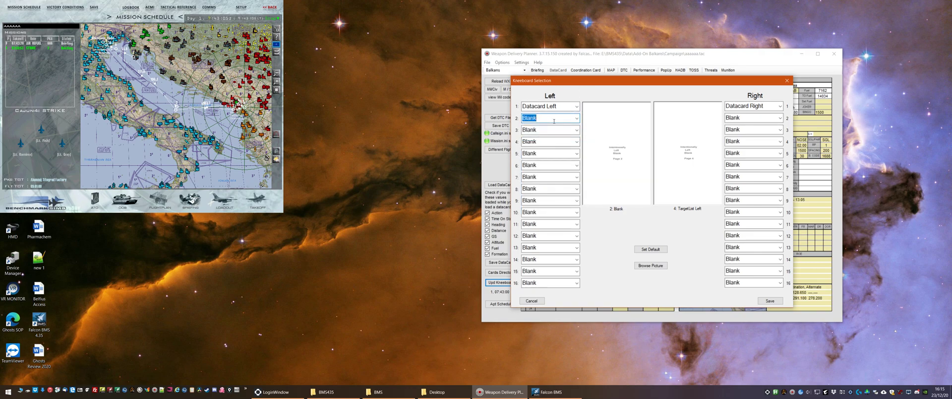
Choose Map for left kneeboard page 2, then browse for a chart picture
left_click(576, 118)
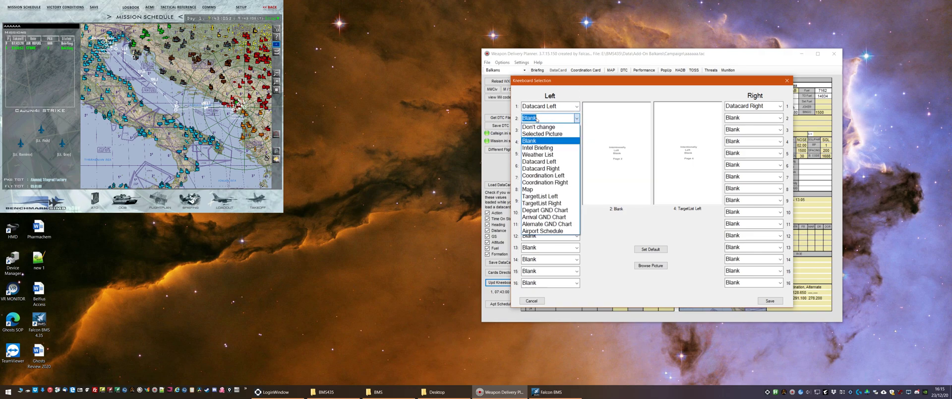
left_click(529, 189)
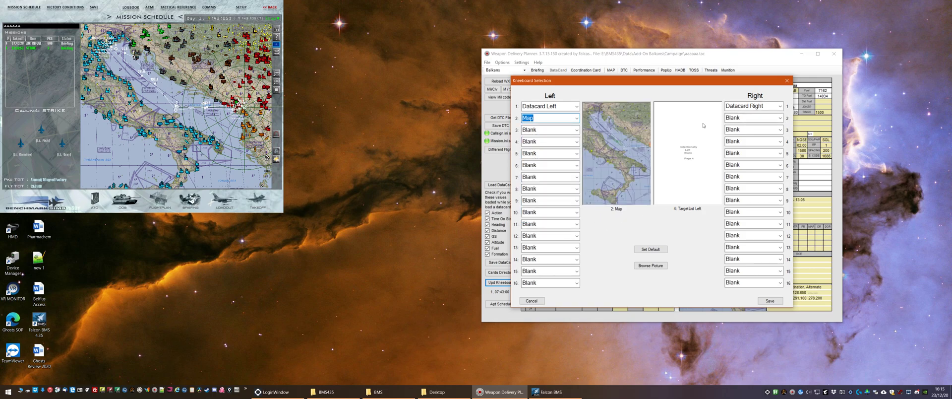
left_click_drag(637, 80, 596, 87)
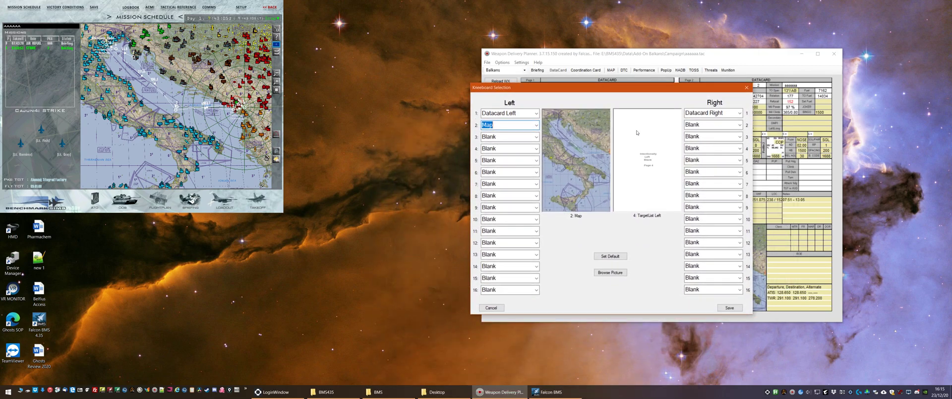
left_click(612, 272)
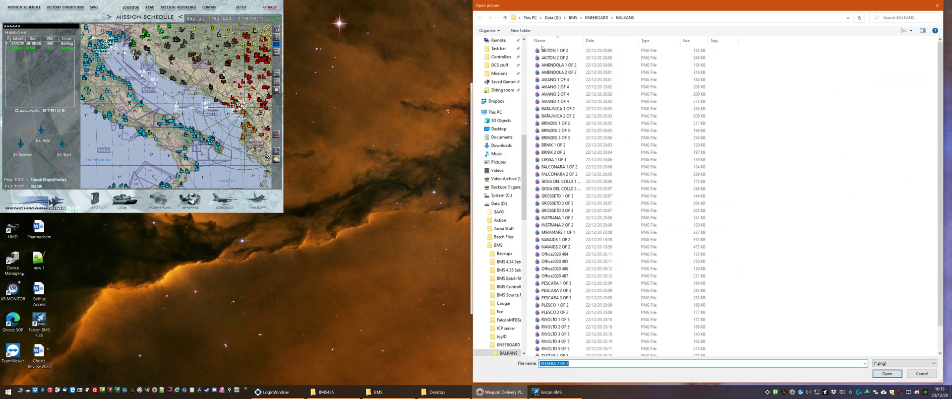
Insert the Tessera airport diagram PNG onto right kneeboard page 2
scroll(556, 278, "down", 1)
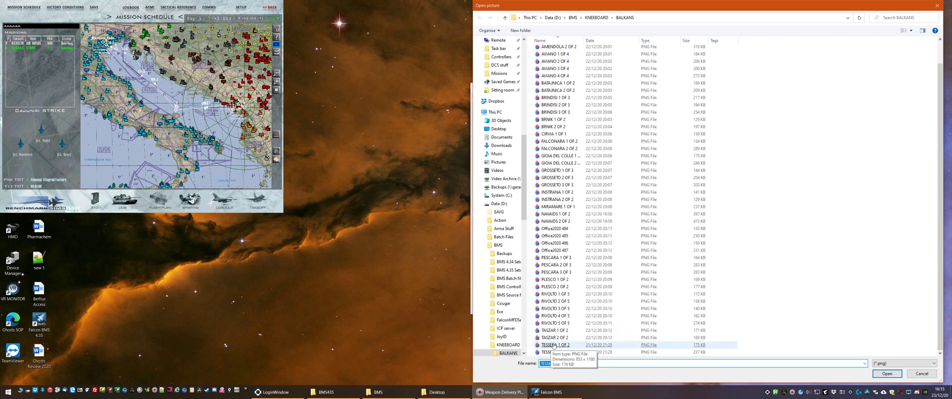
left_click(555, 351)
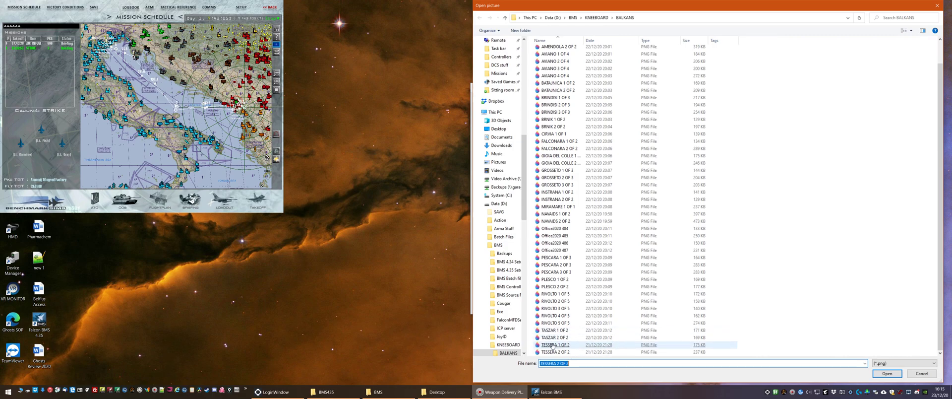
double_click(551, 344)
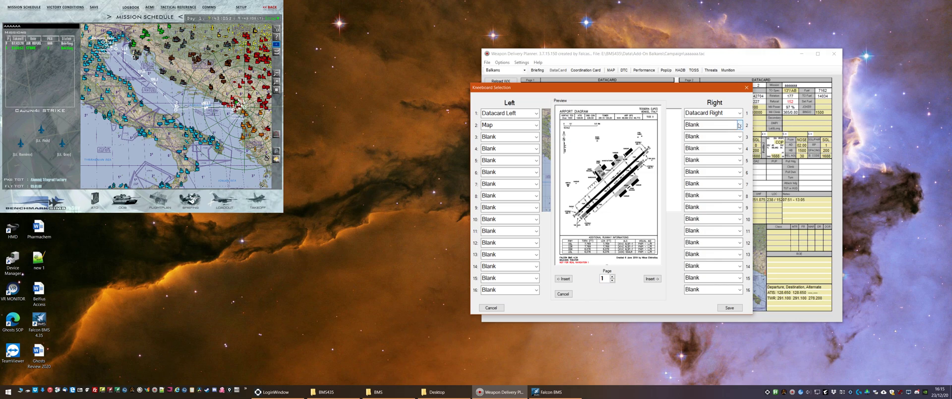
left_click(612, 278)
left_click(651, 278)
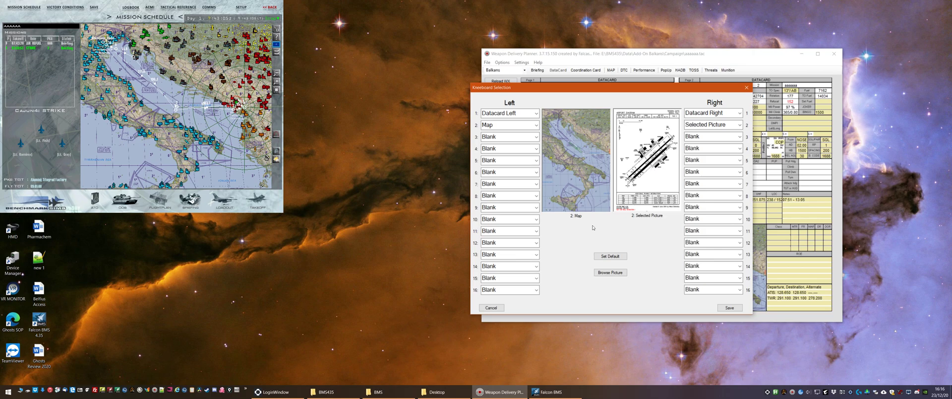
left_click(610, 272)
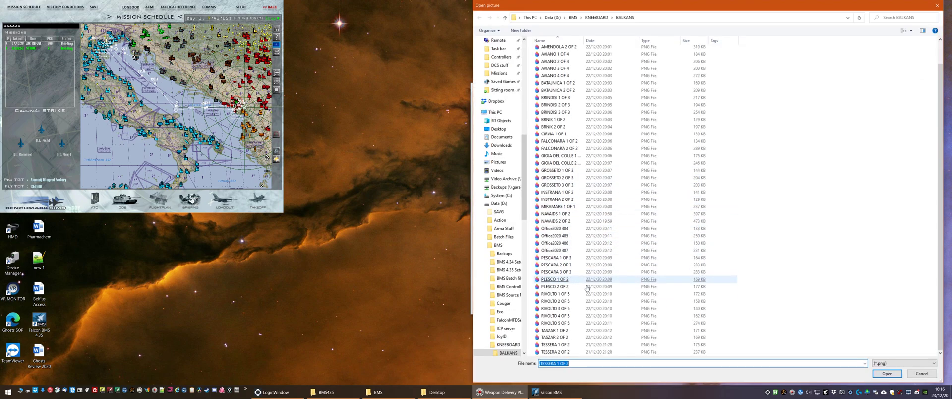
Insert the Tessera ILS/DME RWY 05R chart onto right kneeboard page 3
double_click(555, 353)
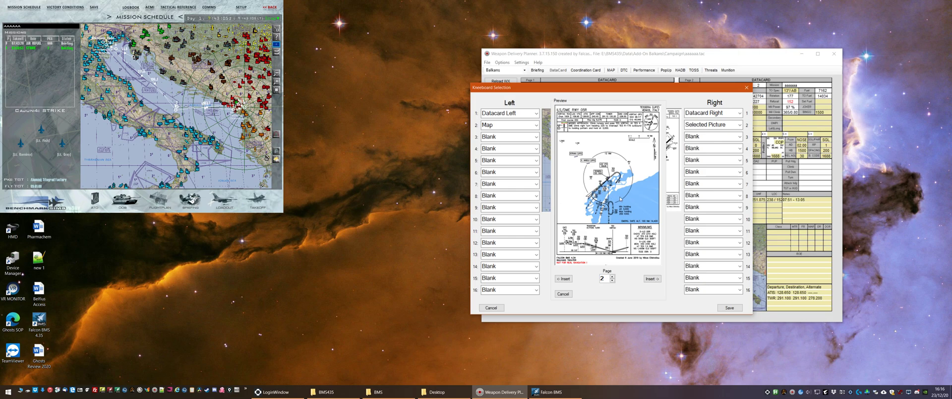
left_click(612, 276)
left_click(651, 279)
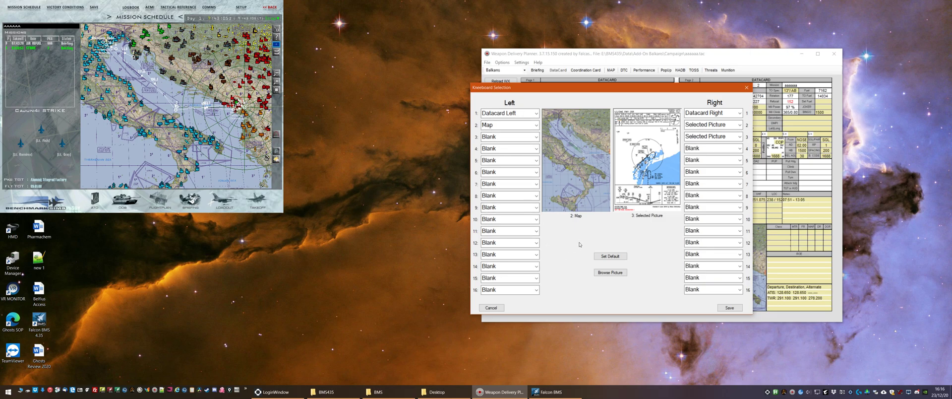
Save the kneeboards, acknowledge 'Kneeboards have been saved.', and return to Falcon BMS
left_click(729, 308)
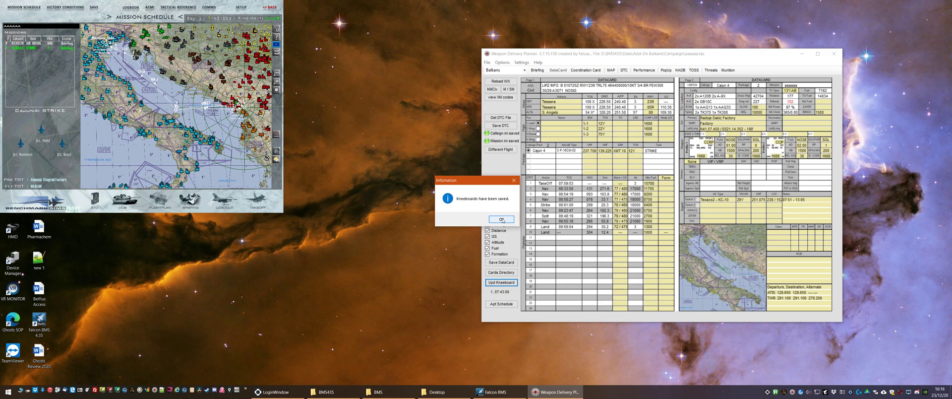
left_click(502, 219)
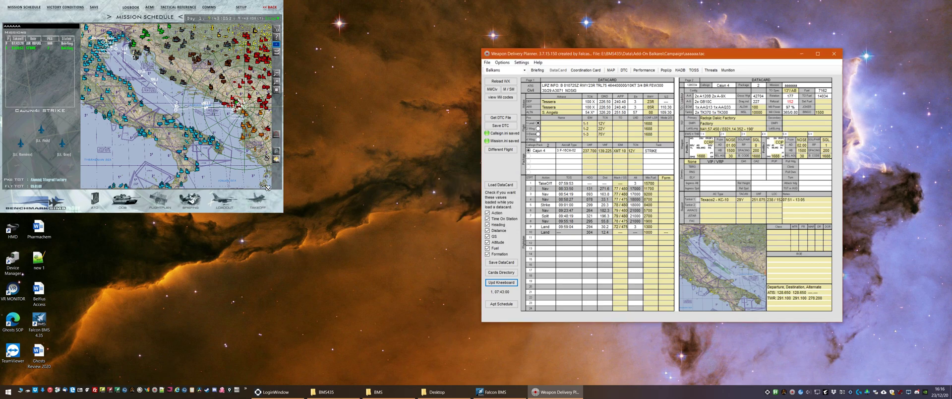
left_click(251, 201)
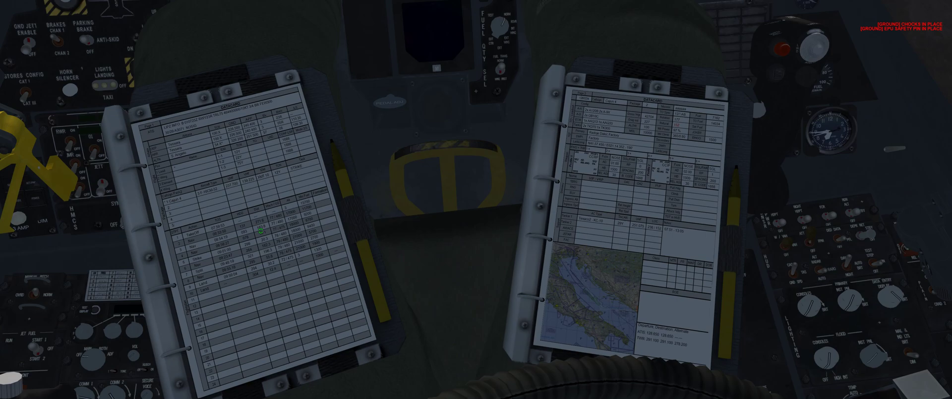
Flip the left kneeboard to the map and the right through the Tessera diagram and ILS chart
key("bracketleft")
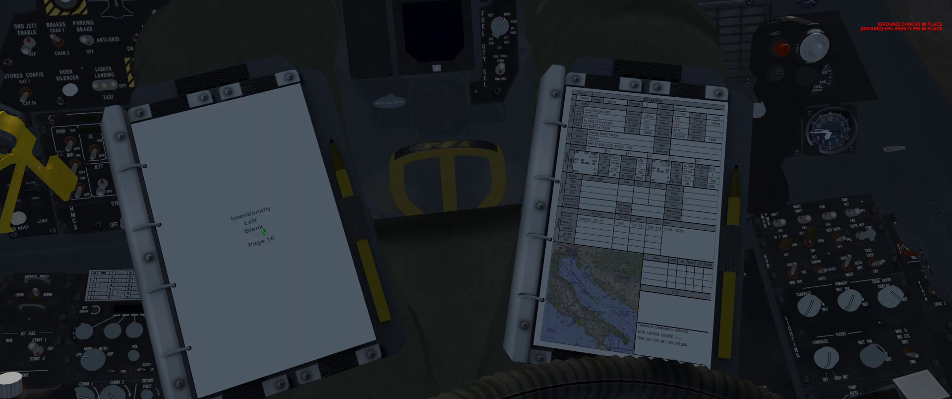
key("bracketright")
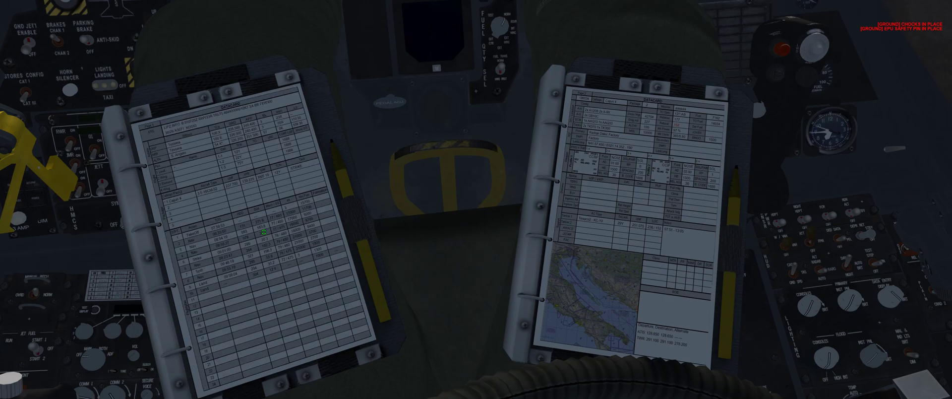
key("bracketright")
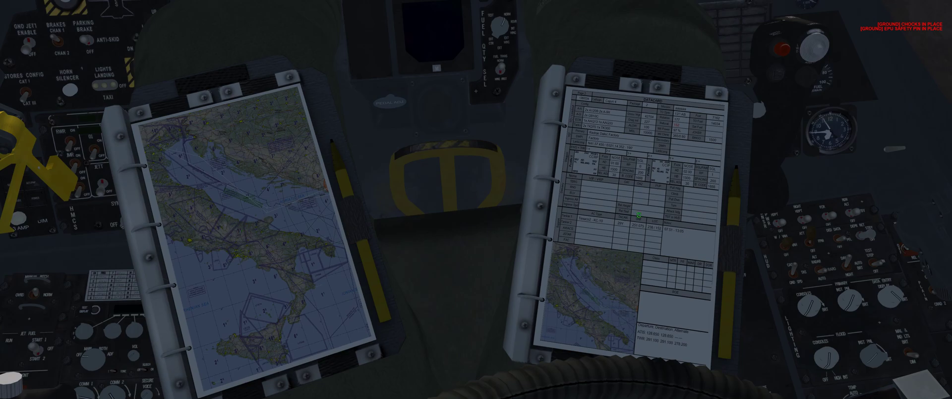
left_click(649, 217)
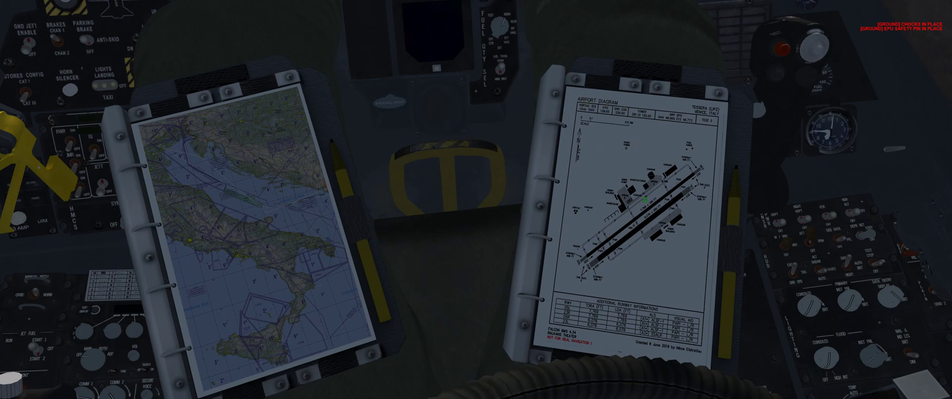
left_click(644, 217)
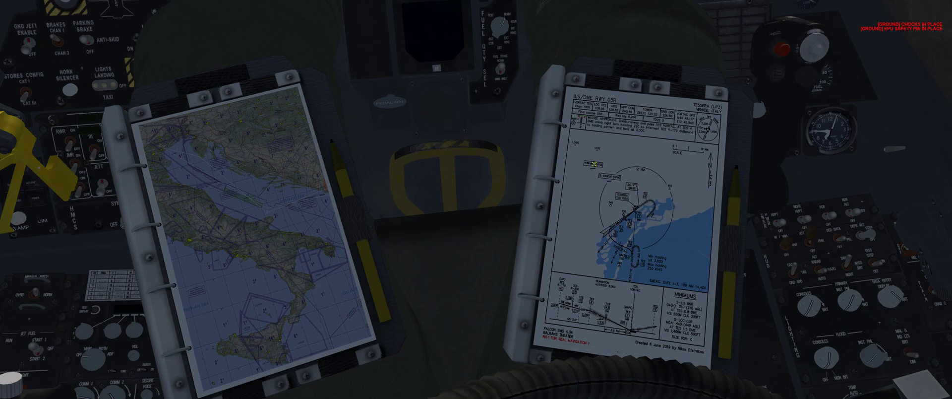
left_click(643, 220)
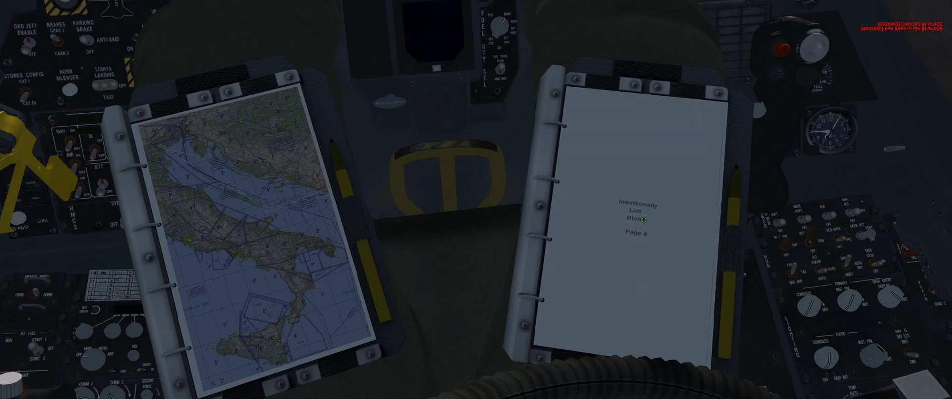
left_click(640, 231)
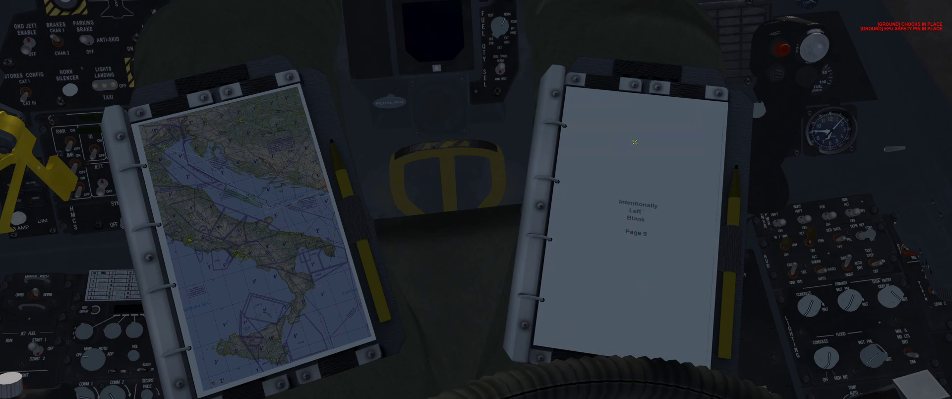